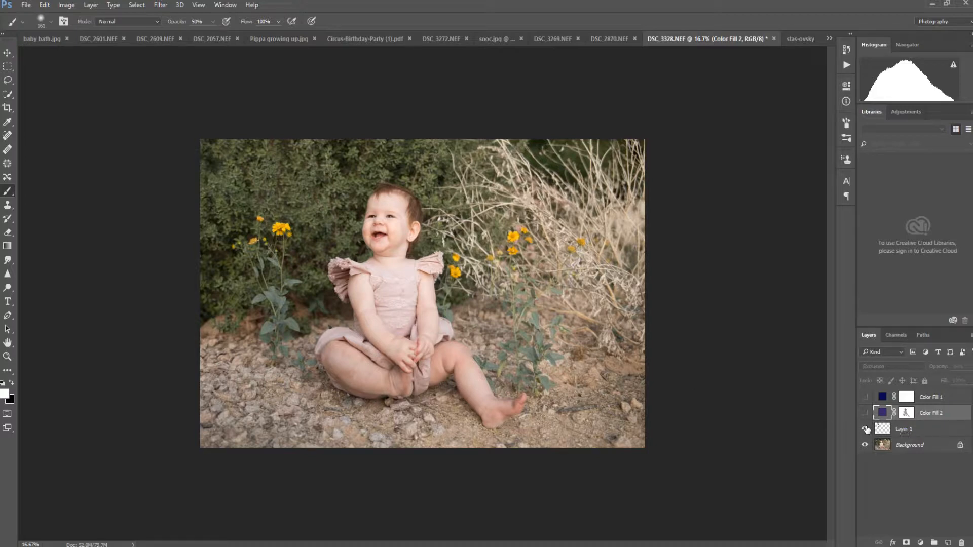
Toggle Layer 1's visibility repeatedly to compare the photo with and without it, leaving the layer shown
click(865, 429)
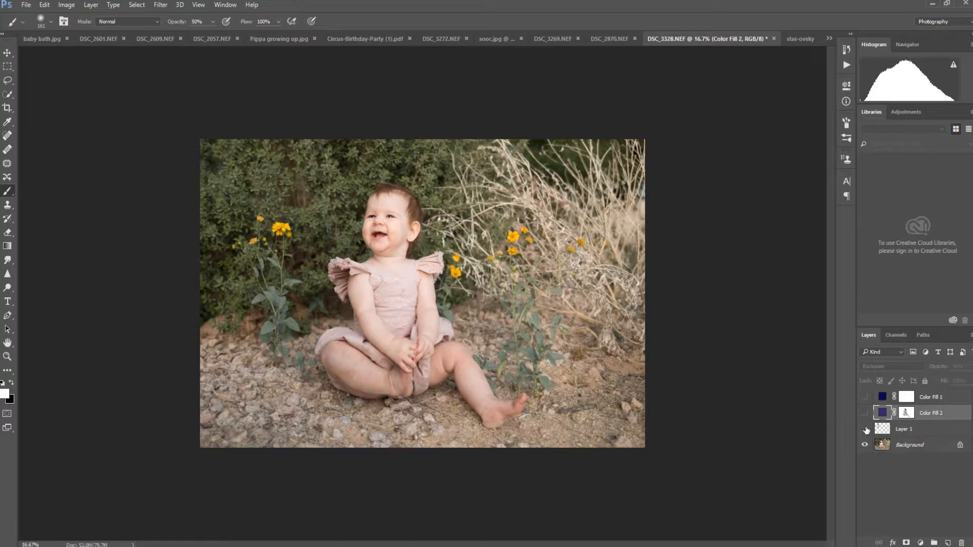
click(865, 429)
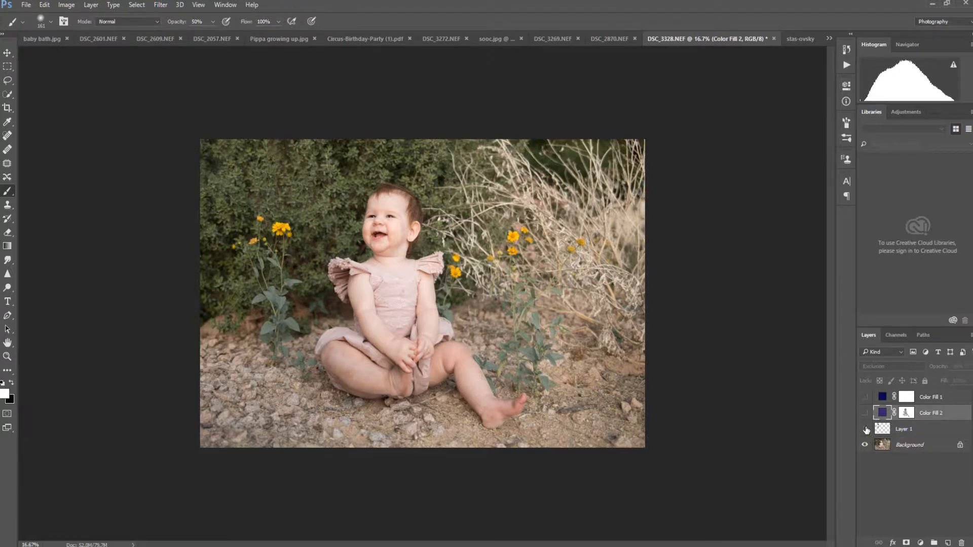
click(865, 429)
click(865, 430)
click(865, 429)
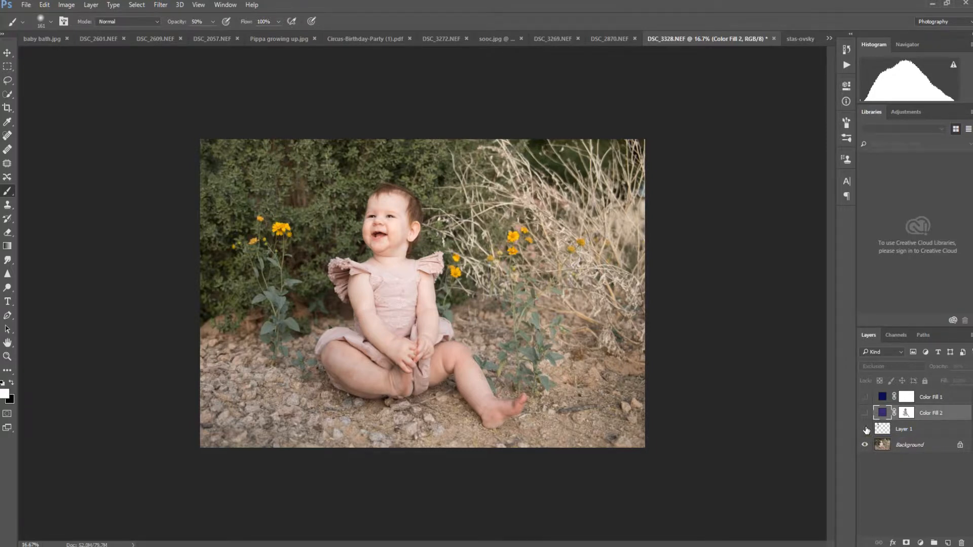
click(865, 429)
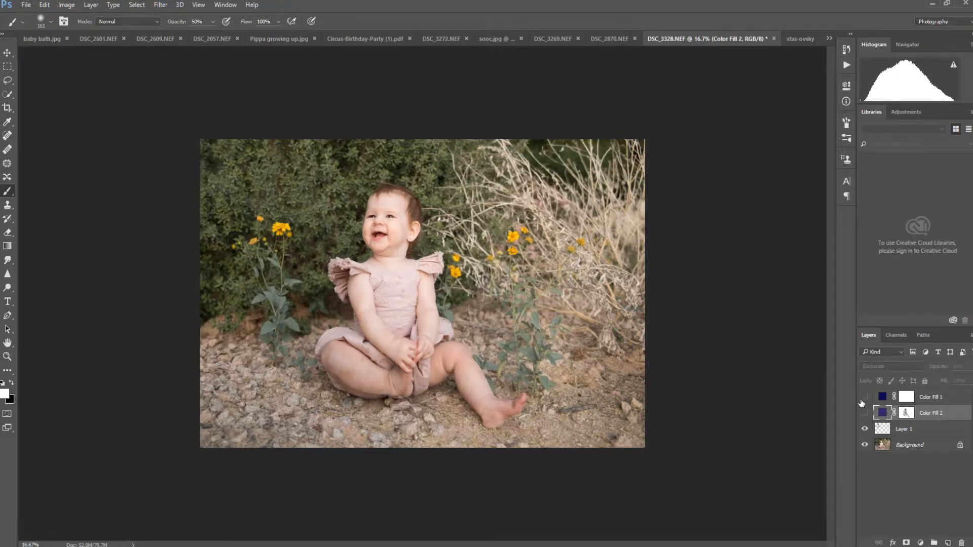
Add a solid color fill layer above Color Fill 2 in dark reddish brown, hex 4a1106
click(921, 543)
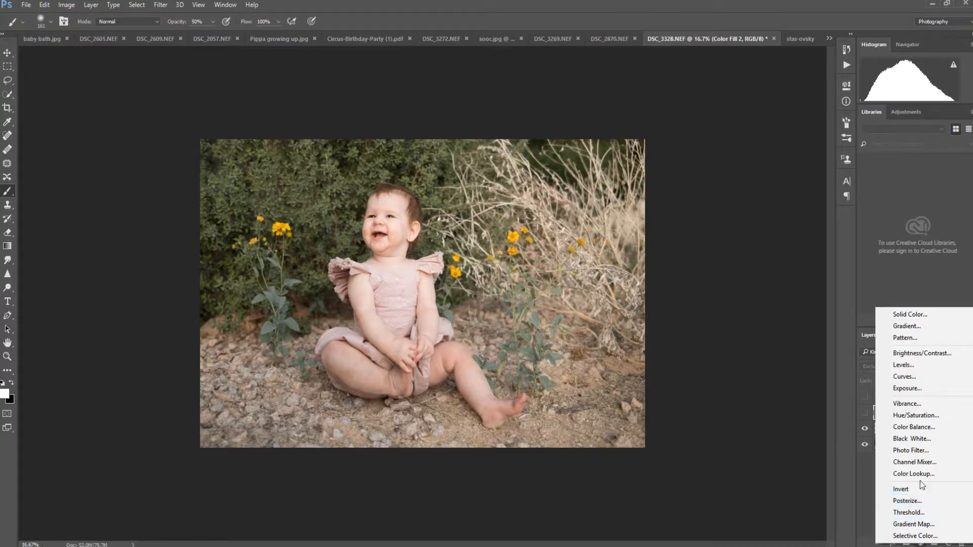
click(905, 315)
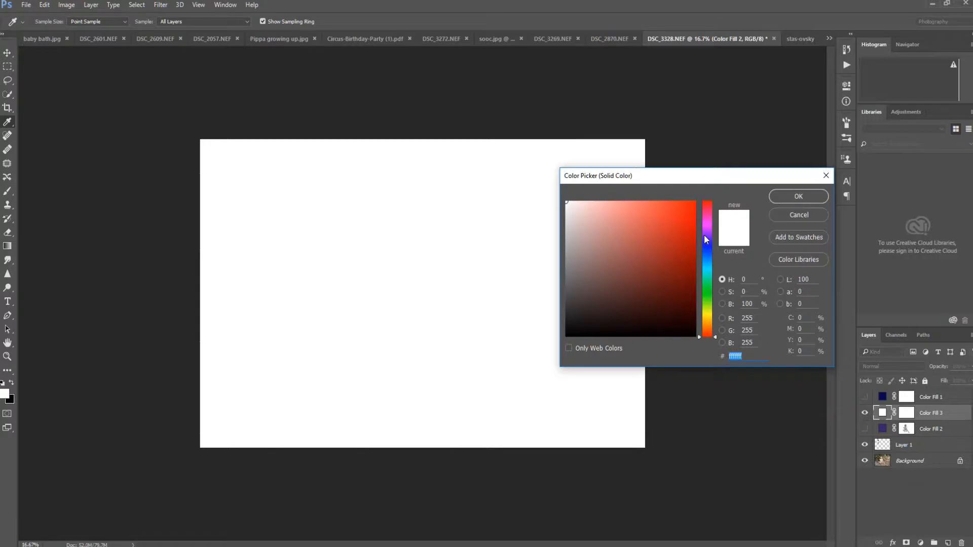
click(681, 297)
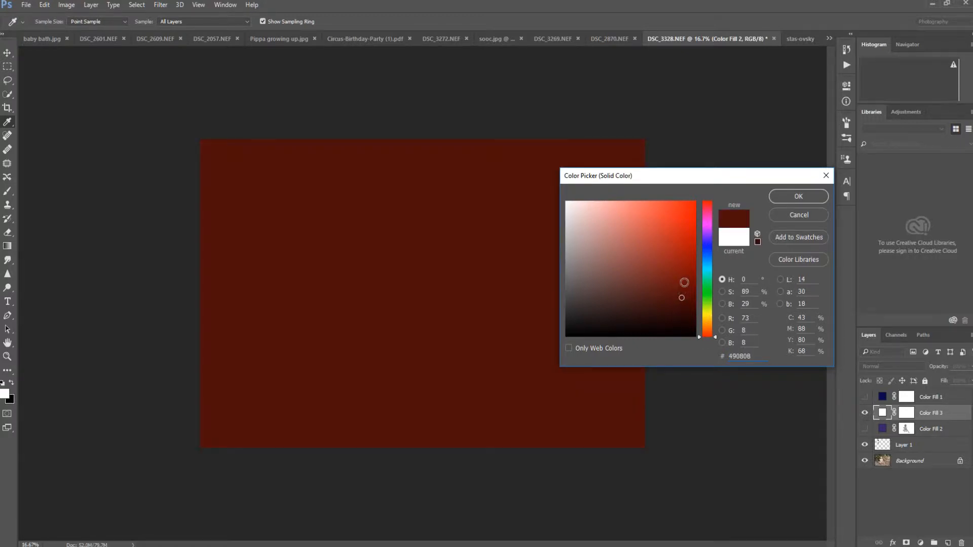
click(703, 248)
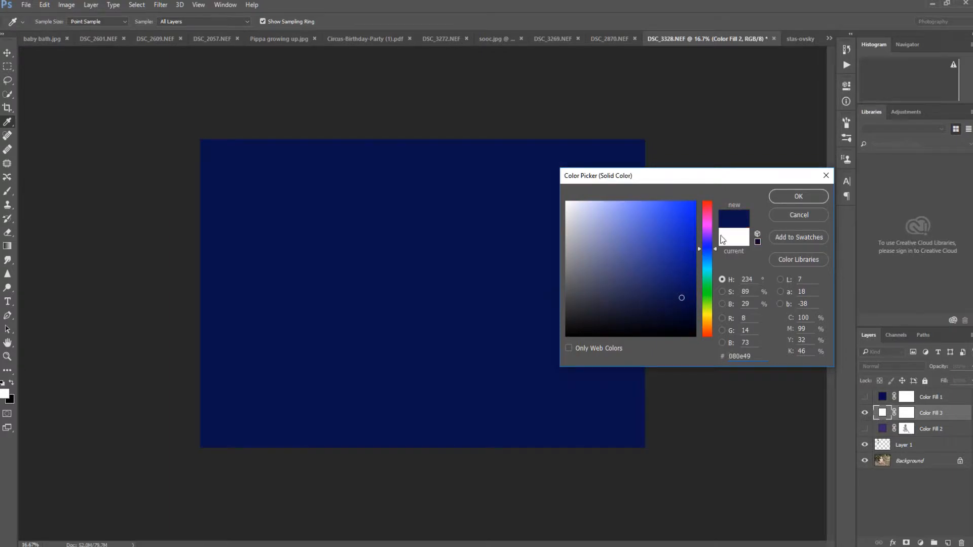
click(709, 234)
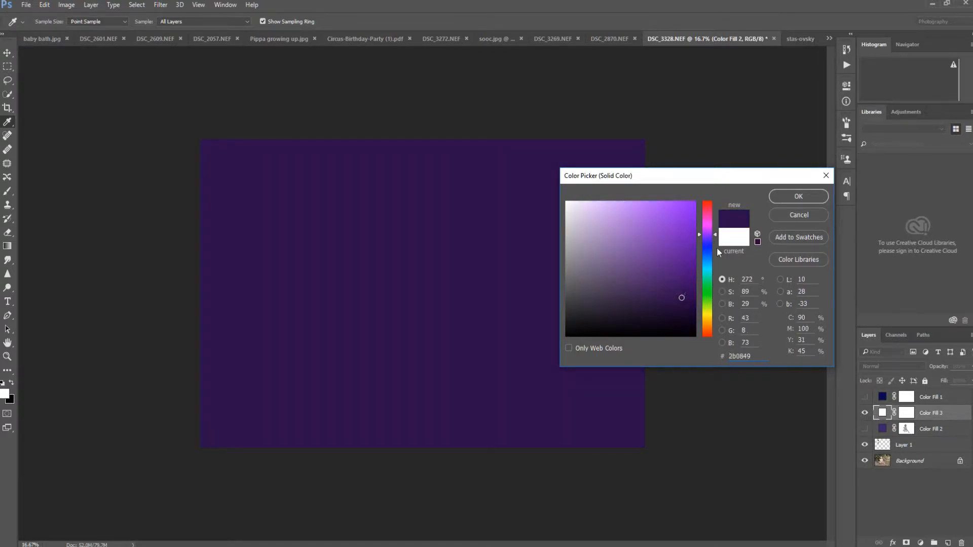
click(707, 333)
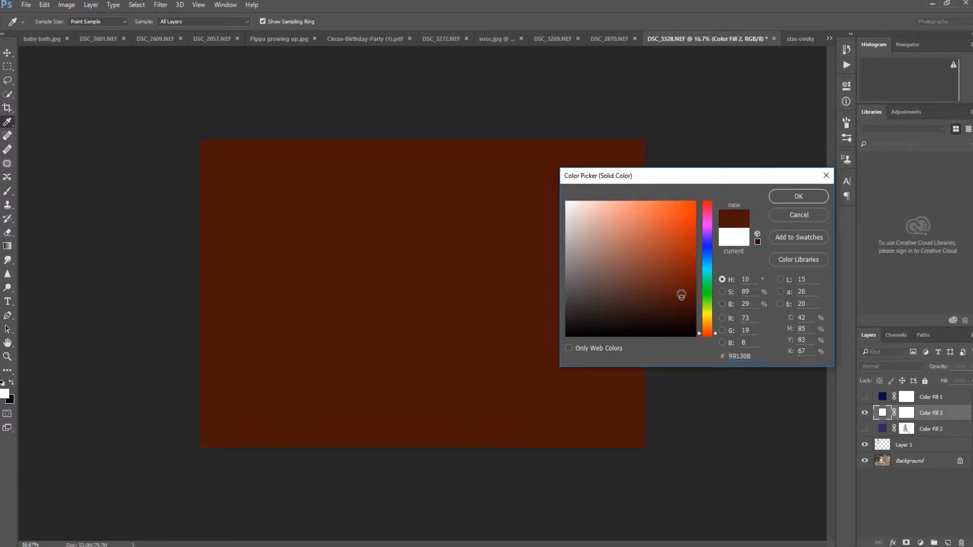
click(687, 289)
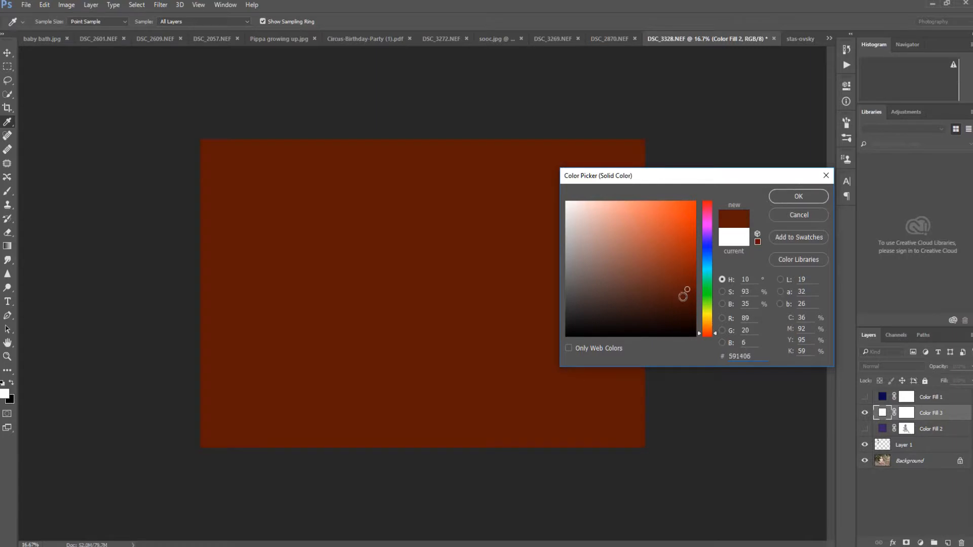
drag(682, 303, 680, 301)
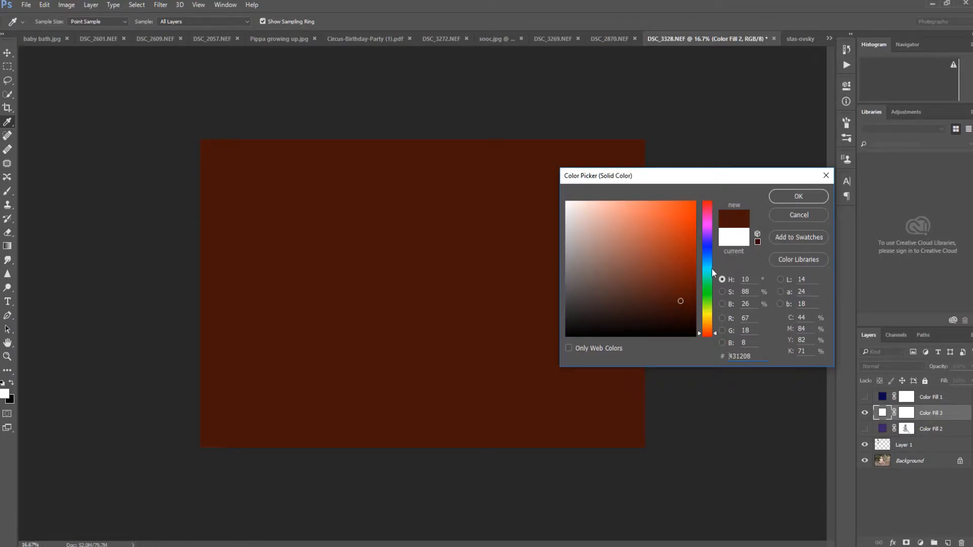
click(685, 297)
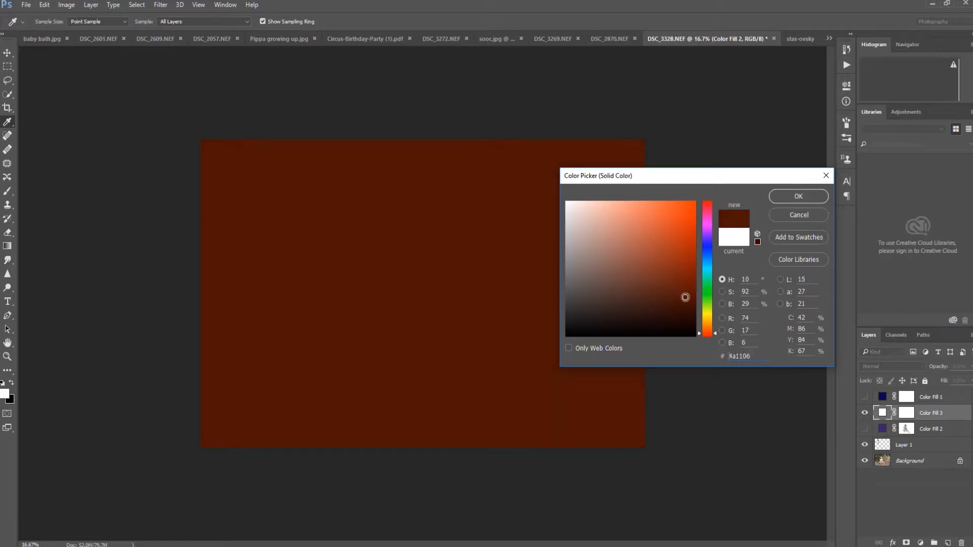
click(800, 197)
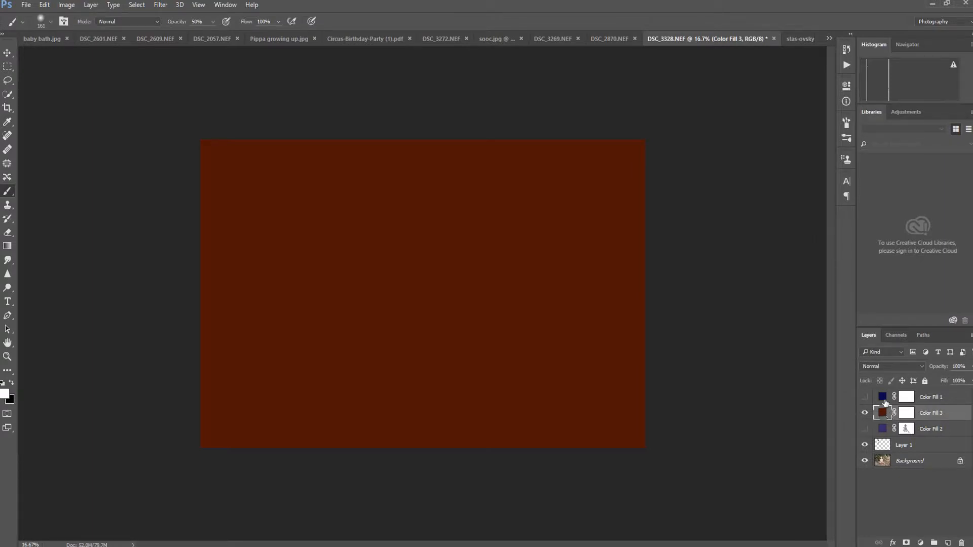
Set the brown fill layer's blend mode to Exclusion and lower its opacity to 39%
click(878, 366)
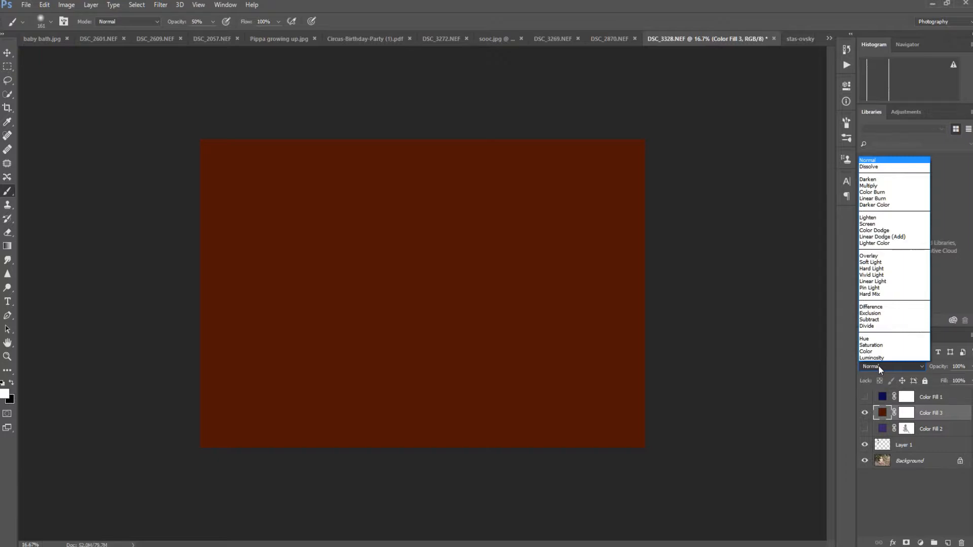
click(884, 314)
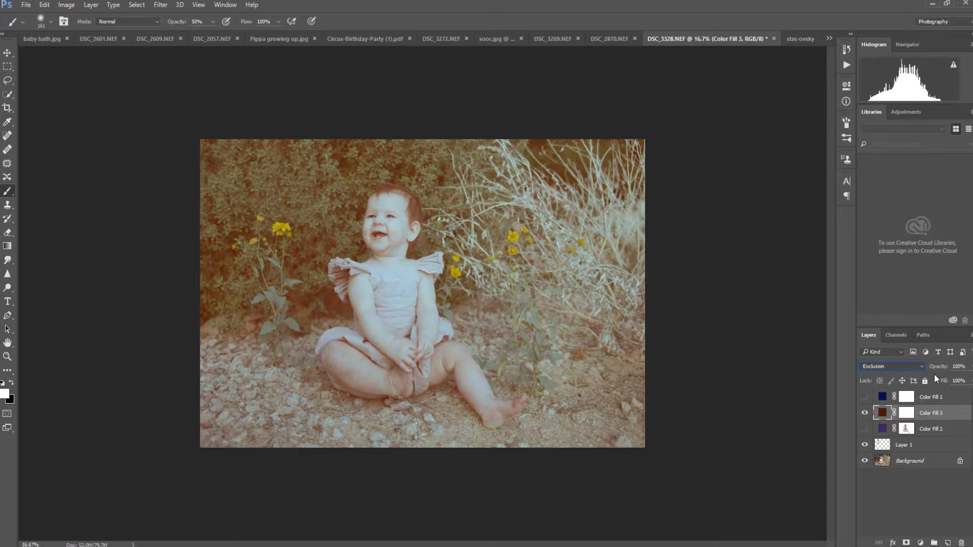
click(971, 369)
drag(969, 380, 952, 381)
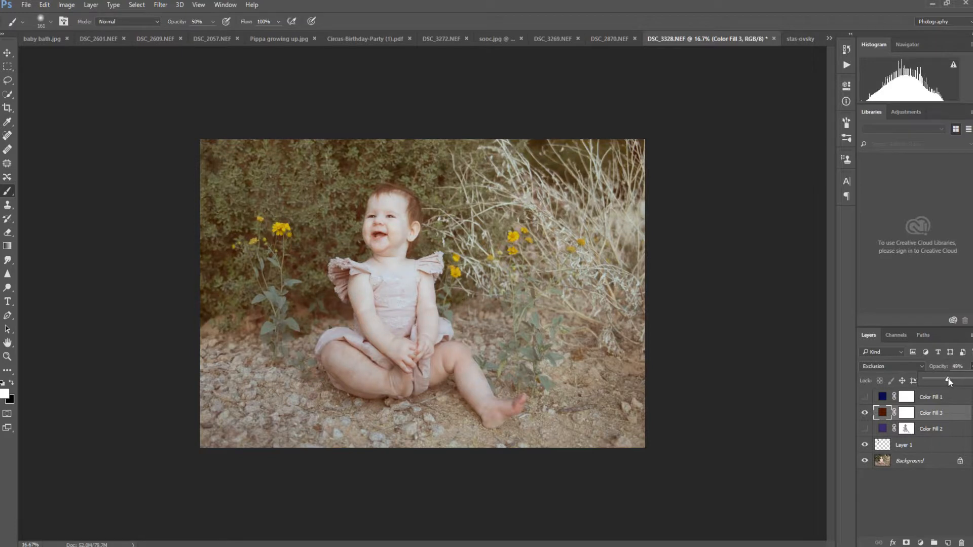
drag(949, 381, 944, 381)
Compare the photo with and without the brown fill layer, leaving that layer hidden
click(864, 414)
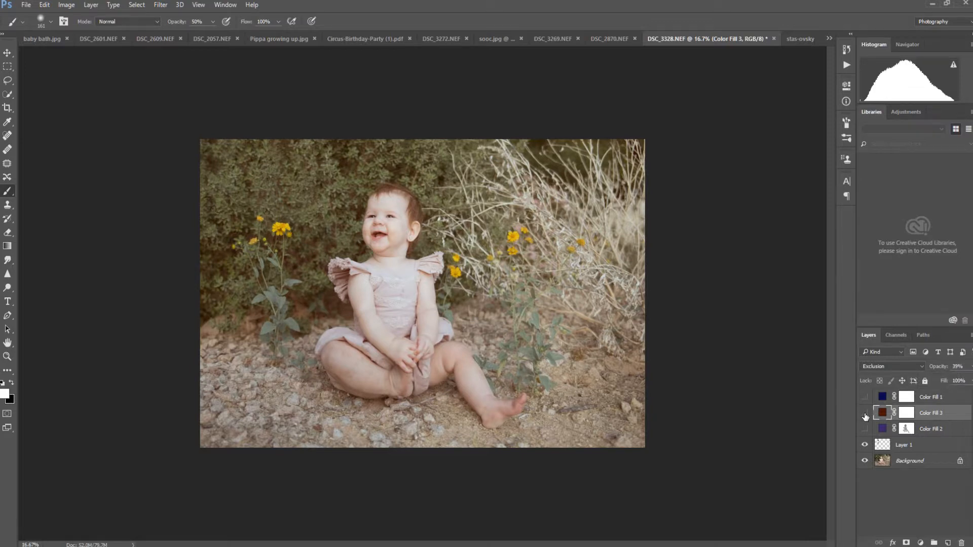
click(865, 413)
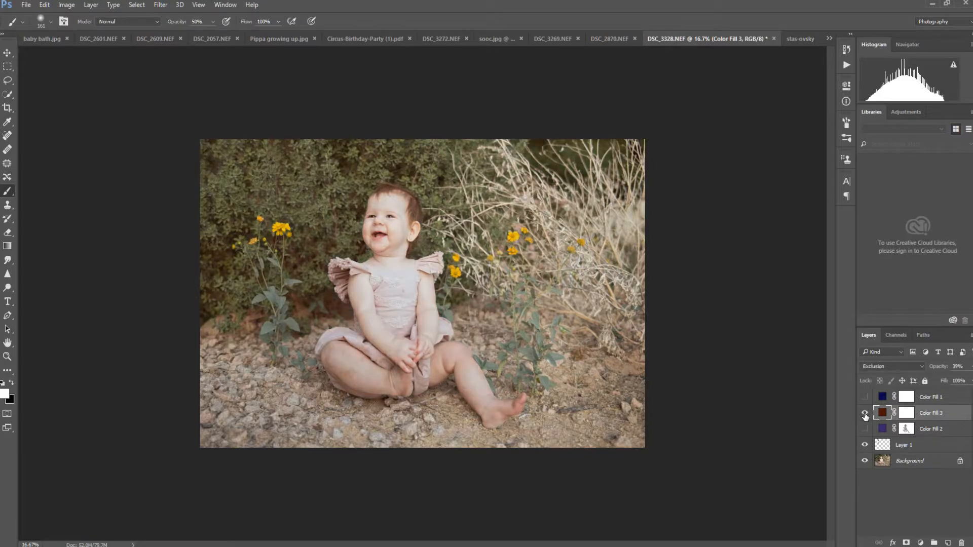
click(865, 413)
click(865, 414)
click(864, 412)
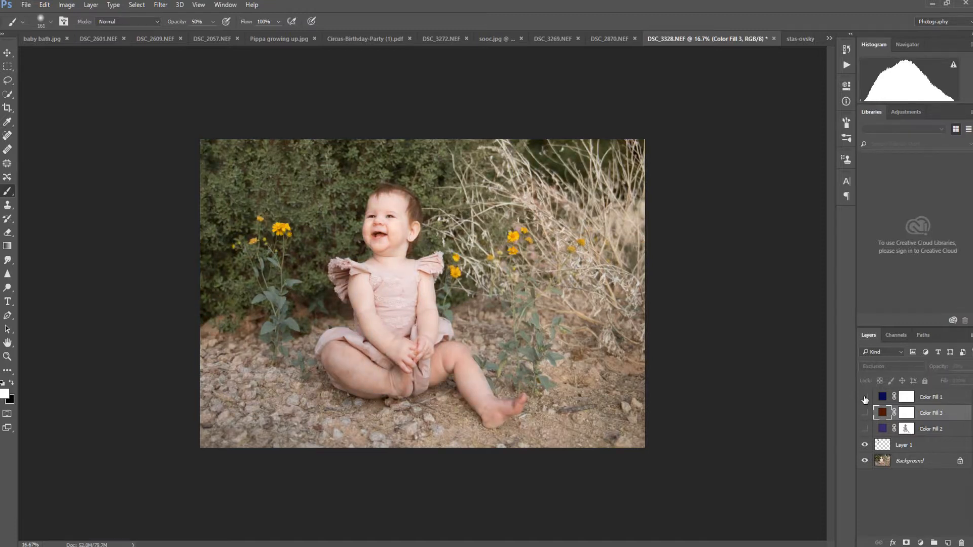
Compare the photo with and without the navy Color Fill 1 layer, leaving it hidden
click(865, 398)
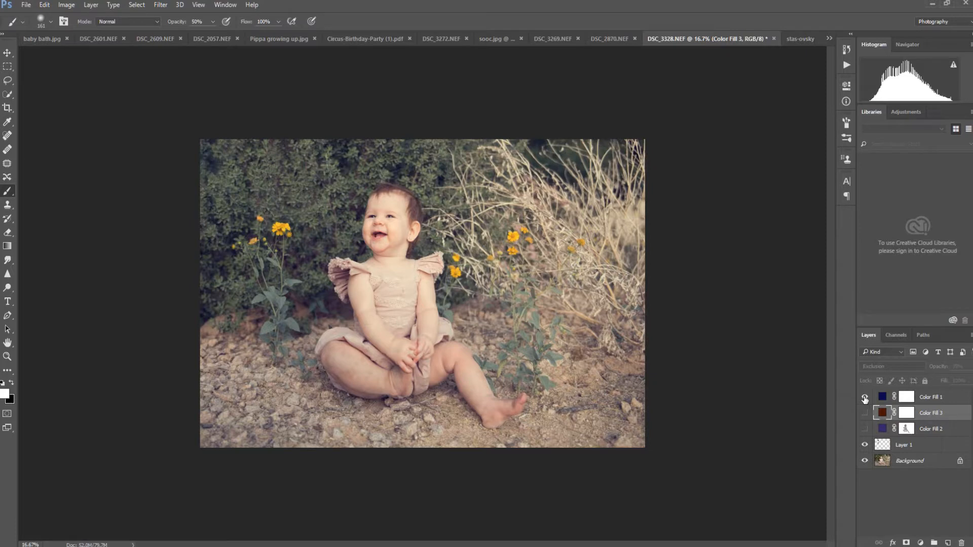
click(864, 398)
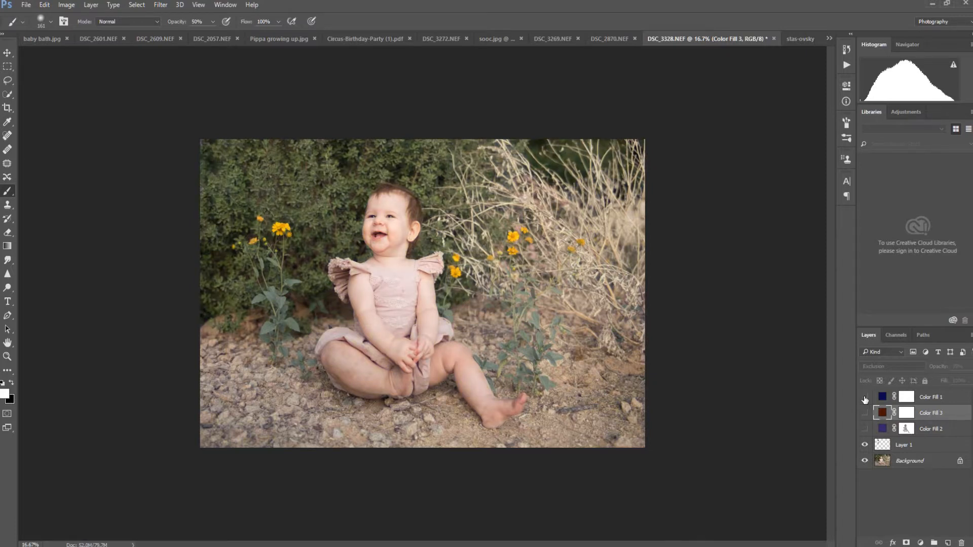
click(865, 398)
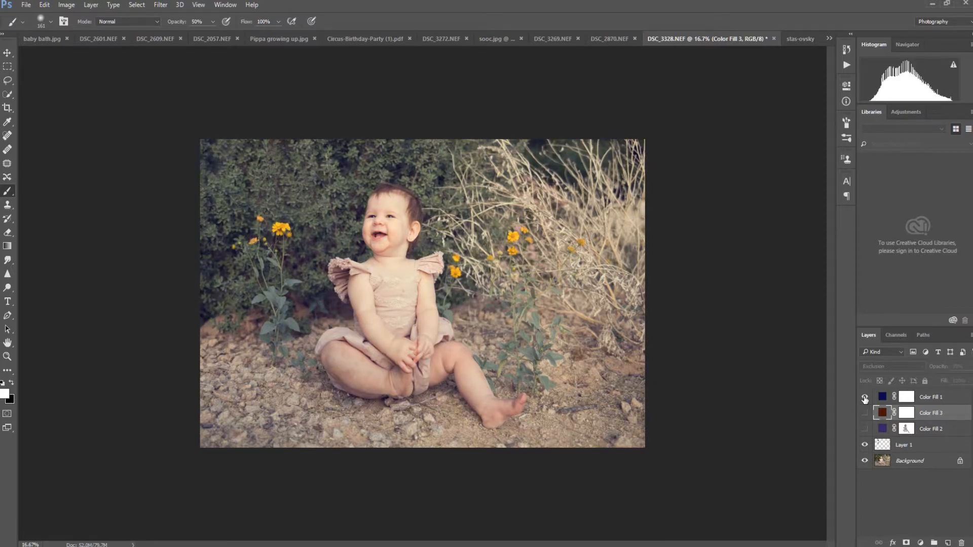
click(865, 398)
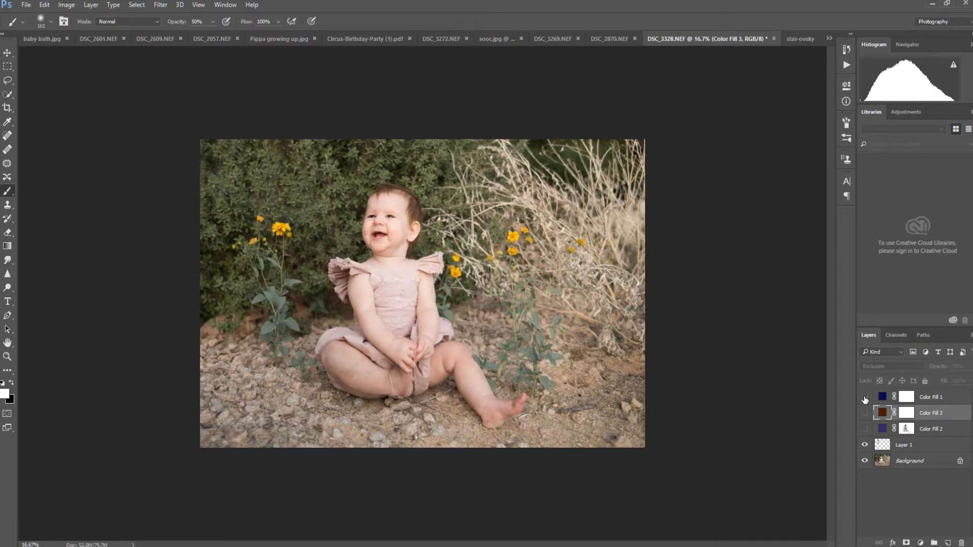
click(865, 397)
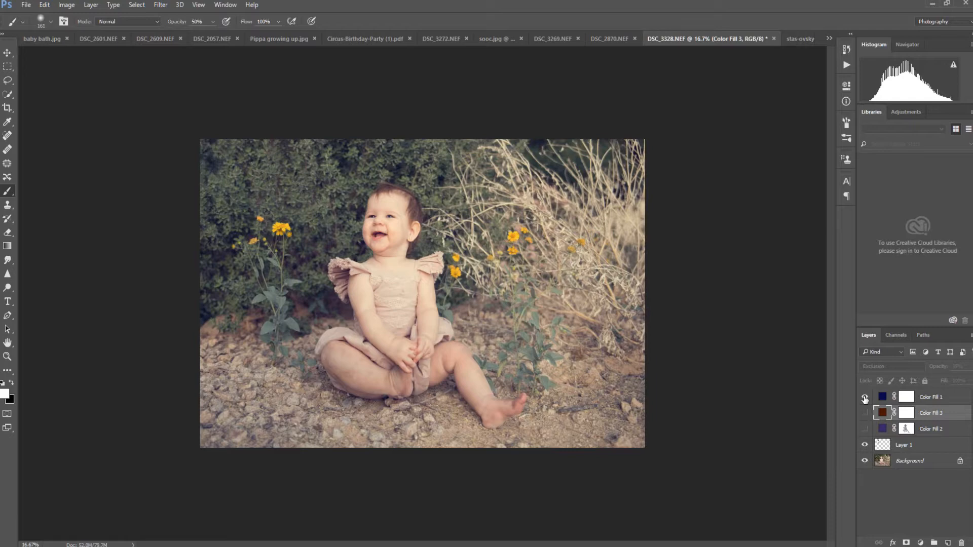
click(865, 397)
Preview the purple Color Fill 2 tint, hide it again, and show the brown Color Fill 3 layer
click(864, 429)
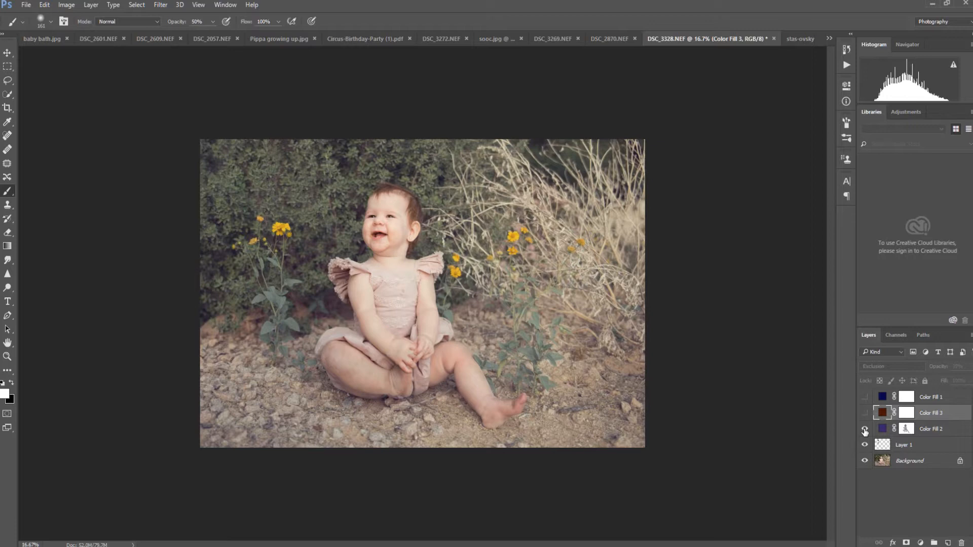
click(864, 429)
click(865, 413)
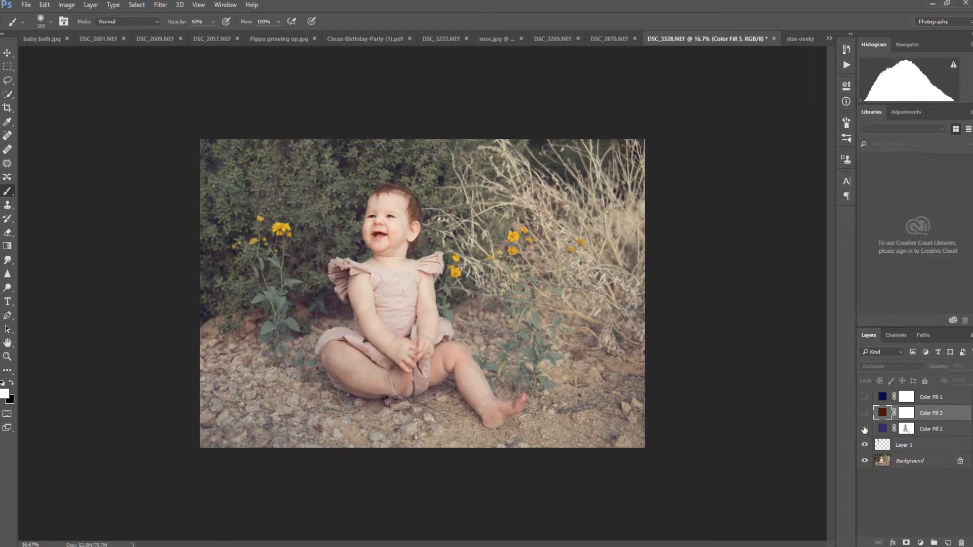
click(864, 413)
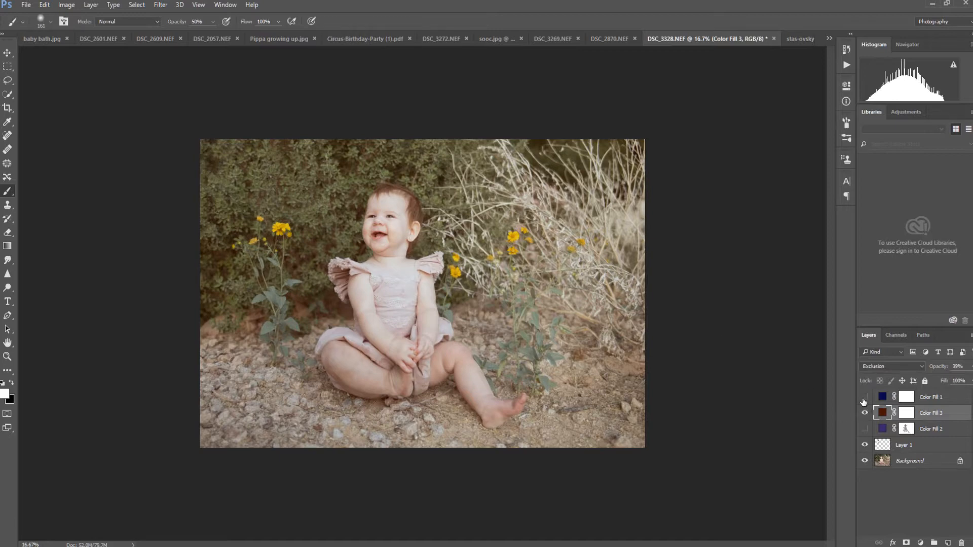
Paint black over the baby on Color Fill 3's mask with a soft 291 px brush at 50% opacity, and compare the result
click(905, 413)
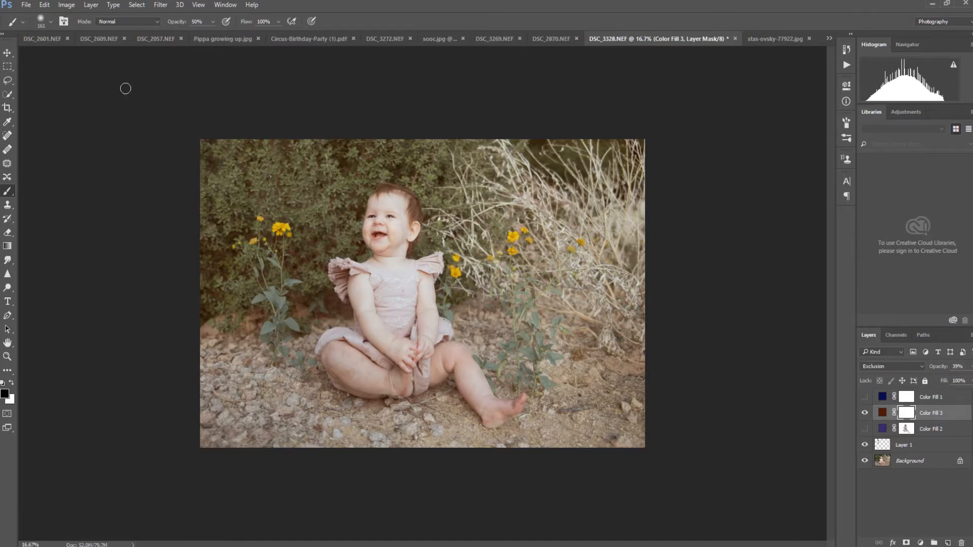
click(47, 20)
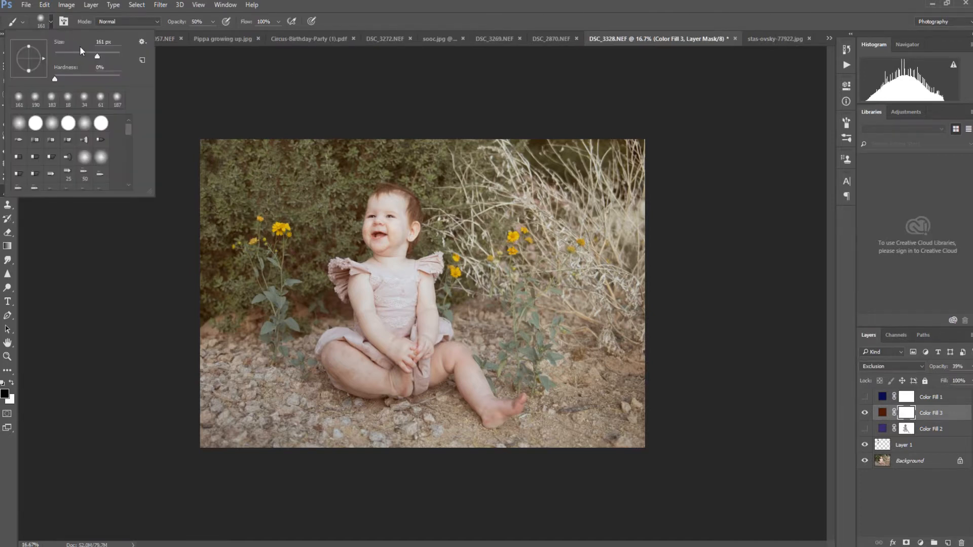
click(106, 56)
mouse_move(394, 249)
mouse_down()
mouse_move(410, 217)
mouse_move(399, 199)
mouse_move(382, 203)
mouse_move(381, 235)
mouse_move(379, 206)
mouse_move(386, 273)
mouse_move(352, 276)
mouse_move(362, 282)
mouse_move(347, 272)
mouse_move(399, 334)
mouse_move(381, 281)
mouse_move(366, 358)
mouse_move(335, 345)
mouse_move(349, 381)
mouse_move(414, 382)
mouse_move(381, 344)
mouse_move(440, 361)
mouse_move(508, 409)
mouse_move(456, 352)
mouse_move(429, 341)
mouse_move(420, 273)
mouse_move(428, 261)
mouse_move(390, 293)
mouse_move(404, 349)
mouse_move(375, 304)
mouse_move(408, 301)
mouse_move(378, 315)
mouse_move(372, 273)
mouse_move(397, 266)
mouse_move(362, 315)
mouse_move(372, 278)
mouse_move(364, 270)
mouse_move(372, 217)
mouse_move(391, 220)
mouse_move(380, 237)
mouse_move(439, 403)
mouse_move(378, 227)
mouse_move(360, 223)
mouse_move(408, 219)
mouse_move(378, 218)
mouse_move(378, 242)
mouse_move(377, 197)
mouse_move(409, 214)
mouse_up()
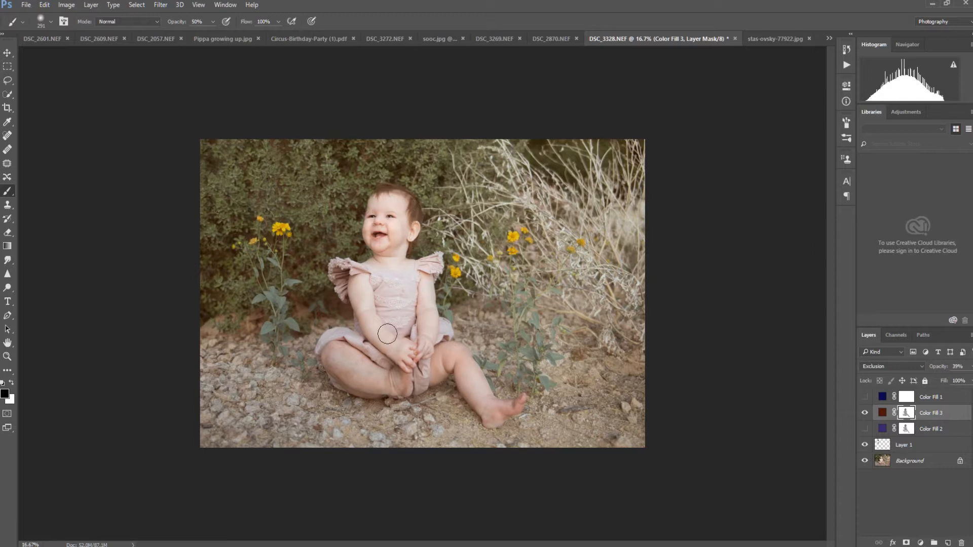
click(865, 412)
click(865, 413)
Inspect Color Fill 1's color values without changing them, and display that layer in place of Color Fill 3
double_click(882, 397)
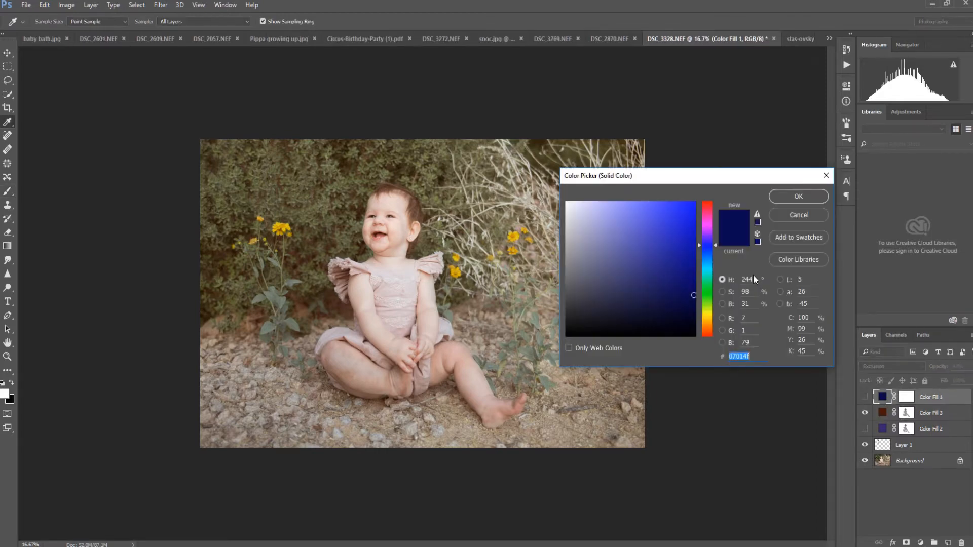
click(783, 218)
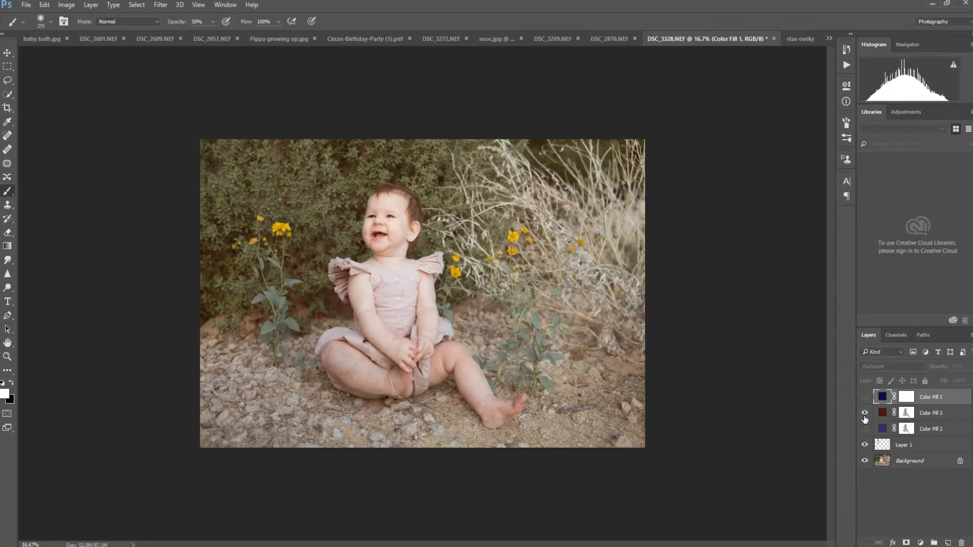
click(864, 413)
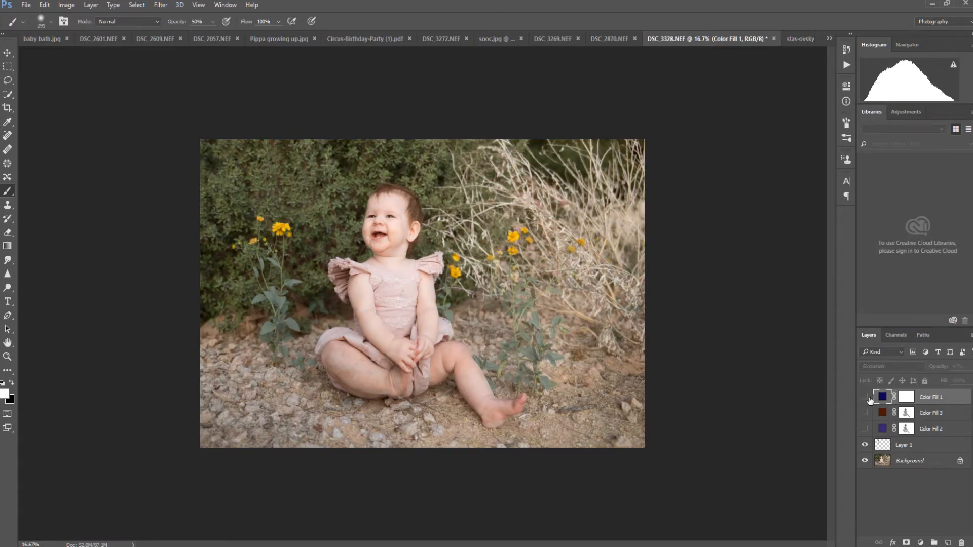
click(864, 397)
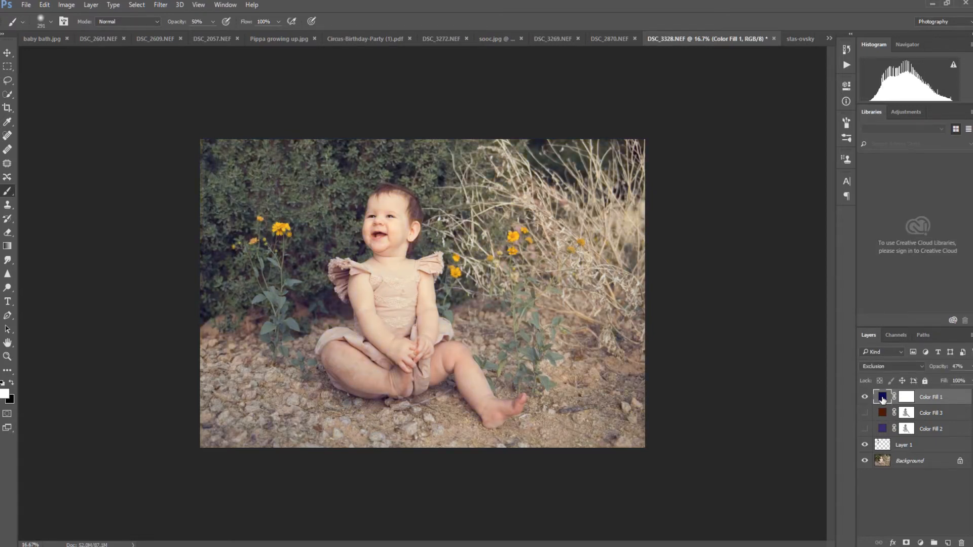
Try lighter, less saturated blues for the Color Fill 1 layer, settling on the medium blue #6059b7
double_click(882, 398)
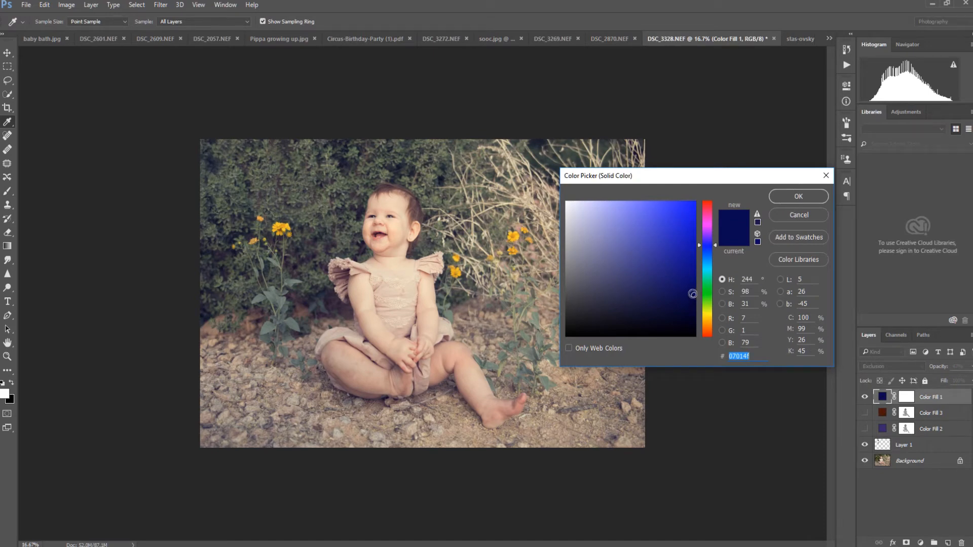
click(621, 217)
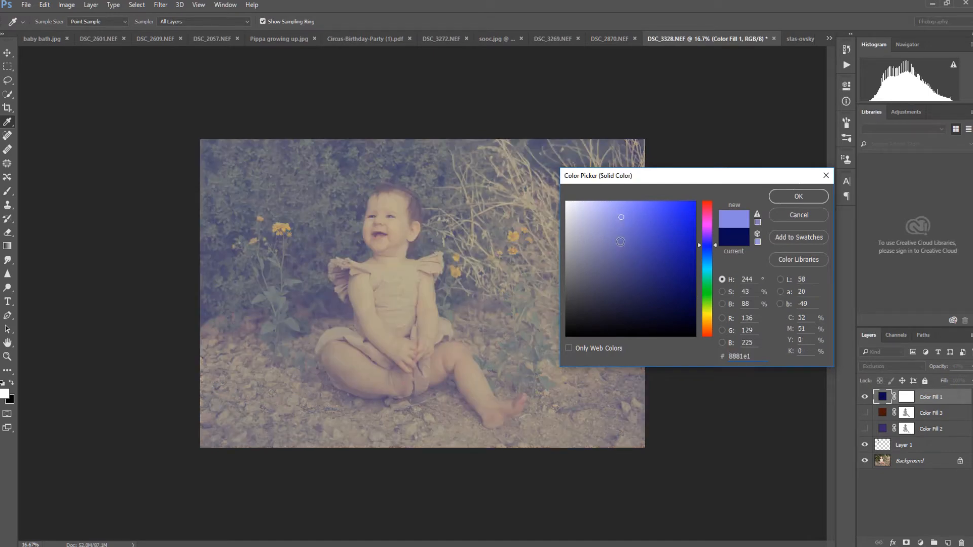
mouse_move(614, 210)
mouse_down()
mouse_move(586, 202)
mouse_move(605, 206)
mouse_move(615, 251)
mouse_up()
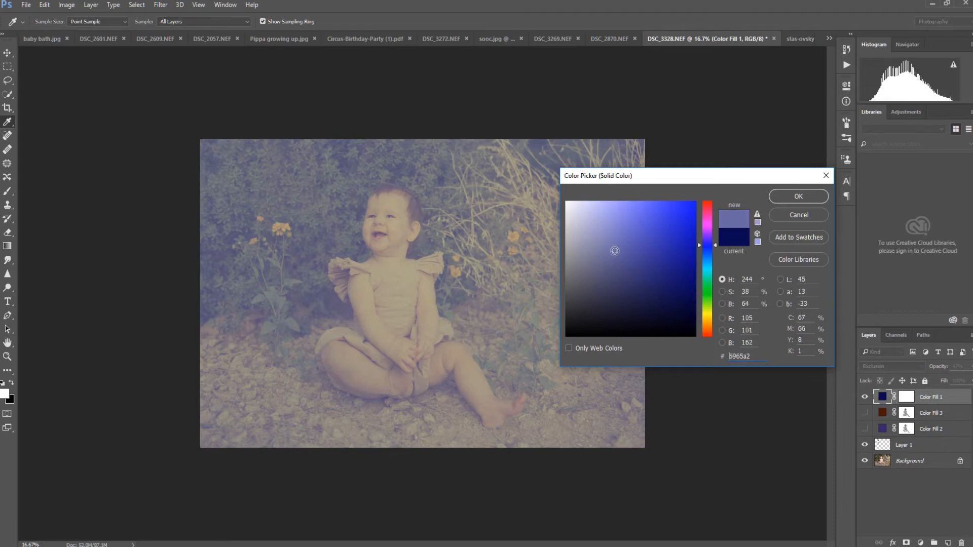
mouse_move(617, 326)
mouse_down()
mouse_move(637, 255)
mouse_move(619, 261)
mouse_move(615, 232)
mouse_move(681, 274)
mouse_move(646, 280)
mouse_move(632, 239)
mouse_up()
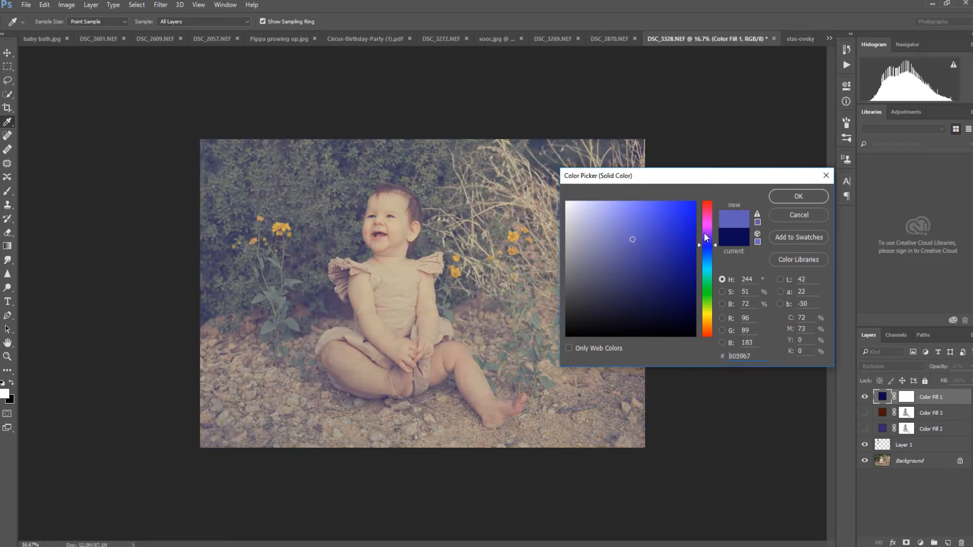
Preview purple and teal hues, set Color Fill 1 to the muted yellow #adb759, and lower its layer opacity to 24%
click(706, 227)
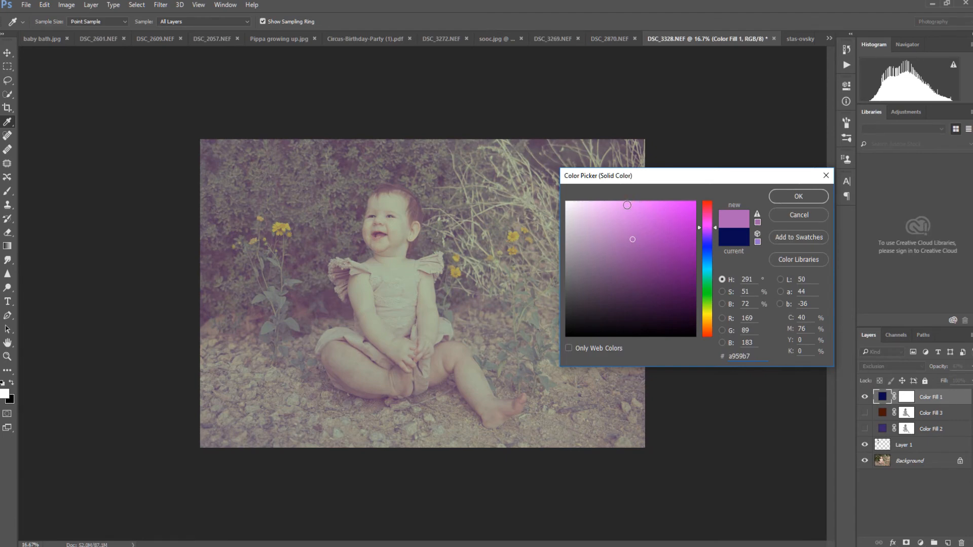
click(707, 280)
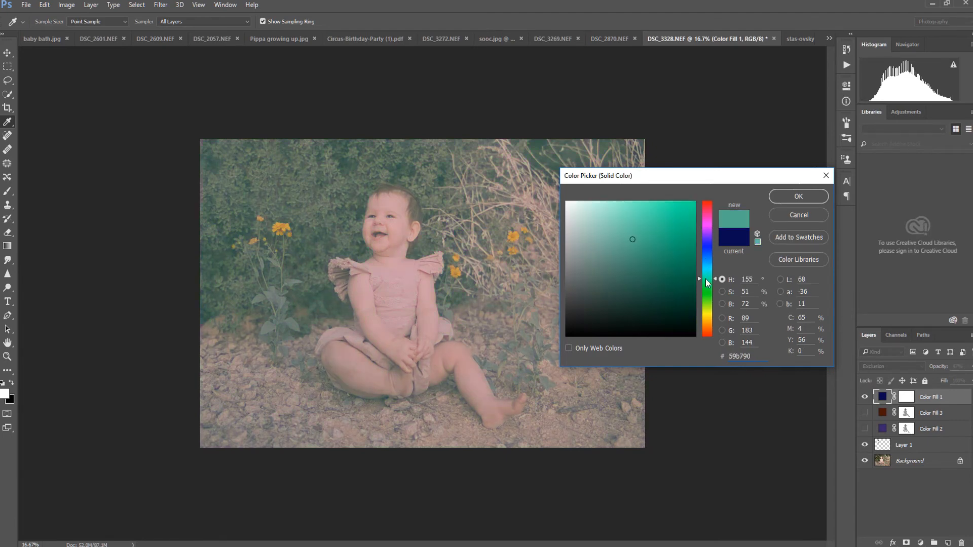
click(707, 312)
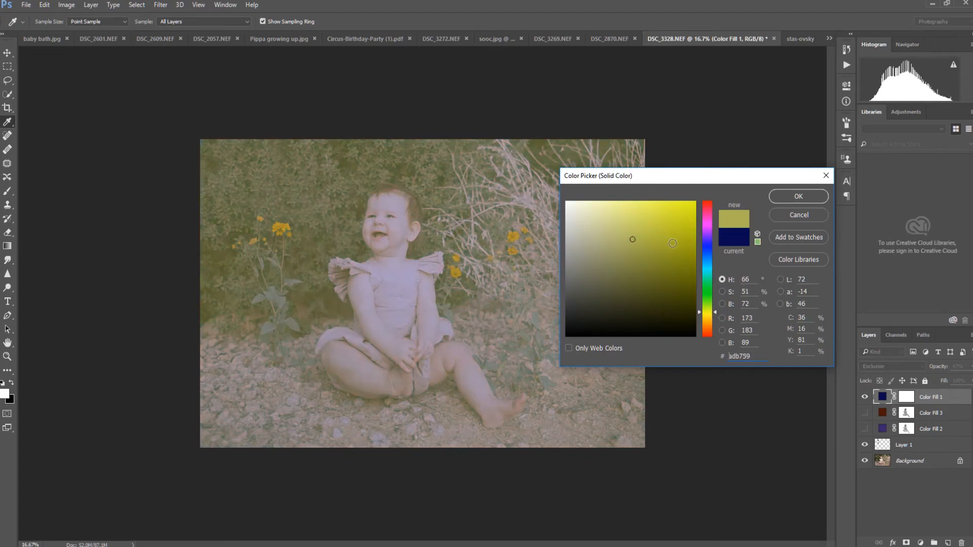
click(779, 199)
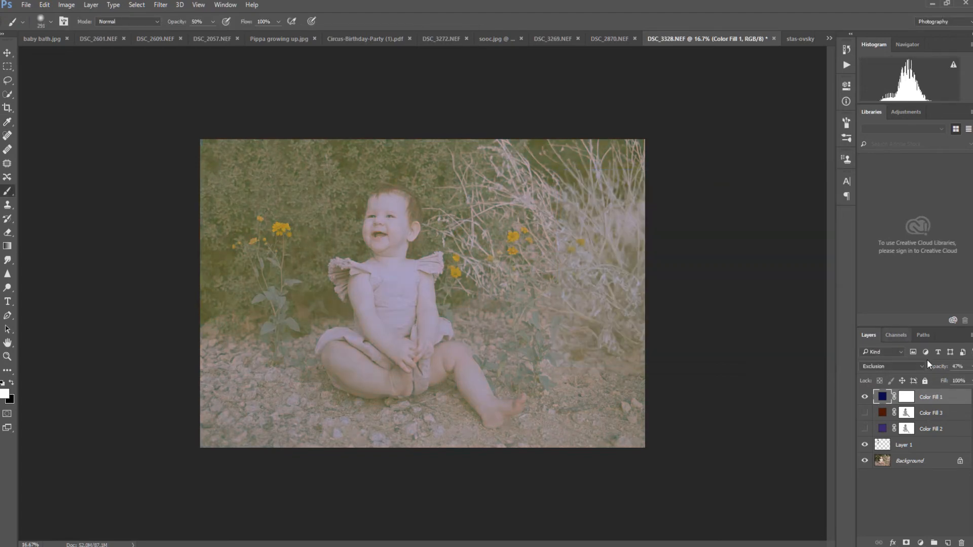
click(969, 366)
drag(945, 377, 936, 377)
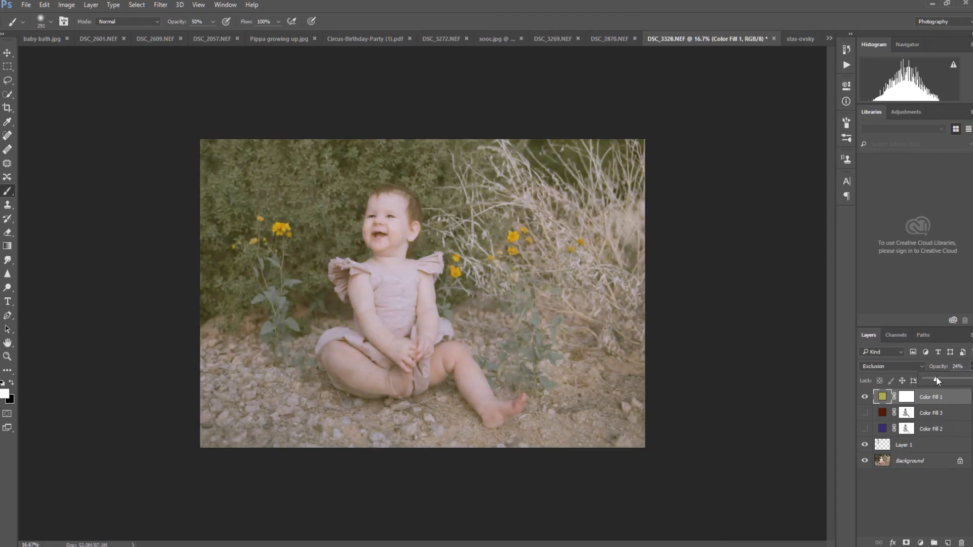